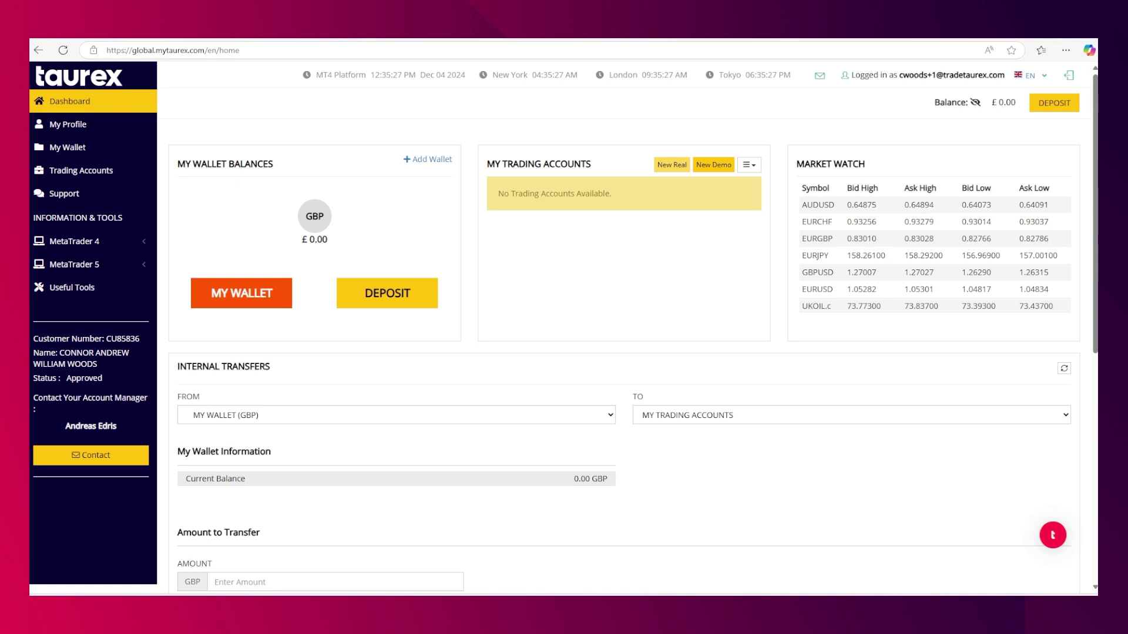
Start a new real trading account on the MT5 platform with USD as its currency
{"action": "left_click", "coordinate": [671, 165]}
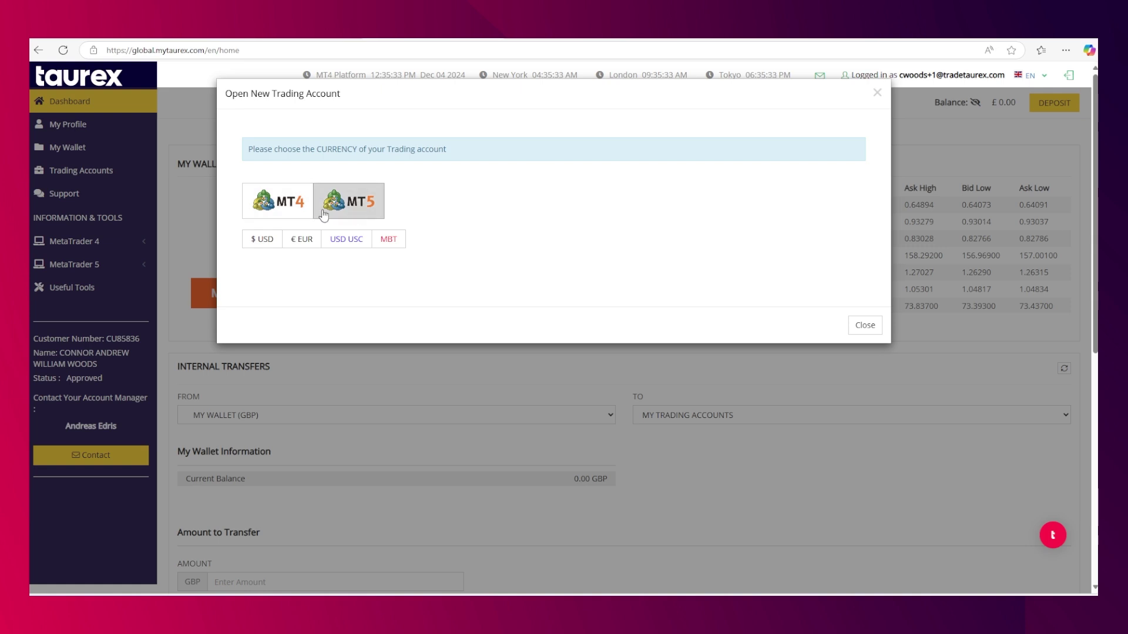
{"action": "left_click", "coordinate": [376, 205]}
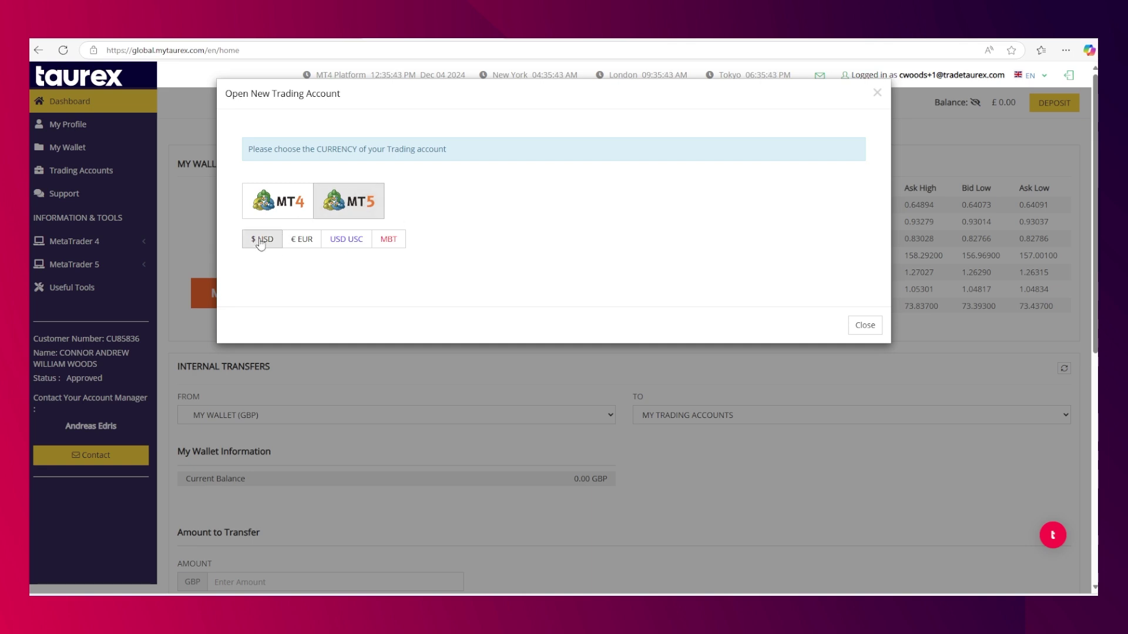
{"action": "left_click", "coordinate": [270, 213]}
{"action": "left_click", "coordinate": [349, 210]}
{"action": "left_click", "coordinate": [267, 243]}
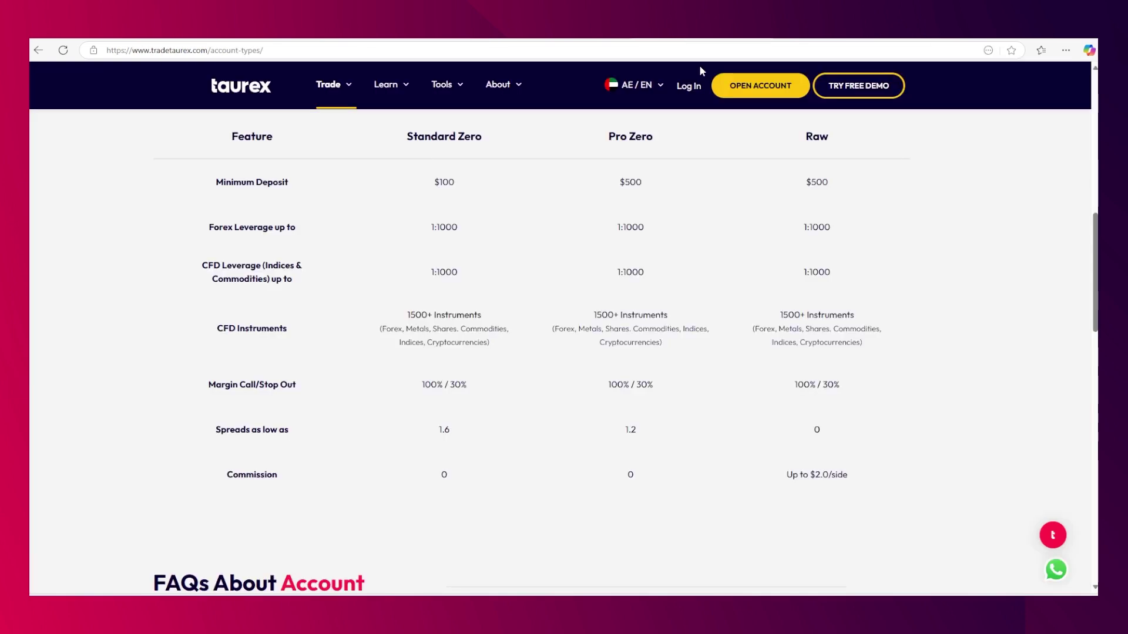
Look over the Standard Zero, Pro Zero and Raw options on the account types page, dismissing the promotional pop-up
{"action": "scroll", "coordinate": [370, 217], "scroll_direction": "up", "scroll_amount": 4}
{"action": "scroll", "coordinate": [343, 104], "scroll_direction": "up", "scroll_amount": 5}
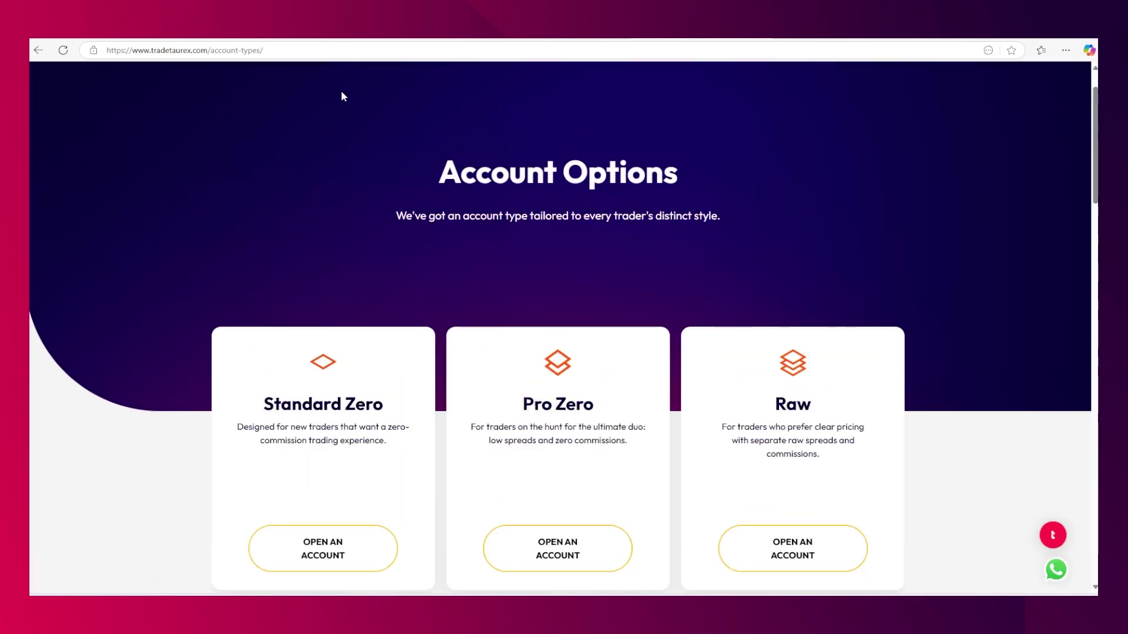
{"action": "scroll", "coordinate": [333, 214], "scroll_direction": "down", "scroll_amount": 3}
{"action": "mouse_move", "coordinate": [336, 79]}
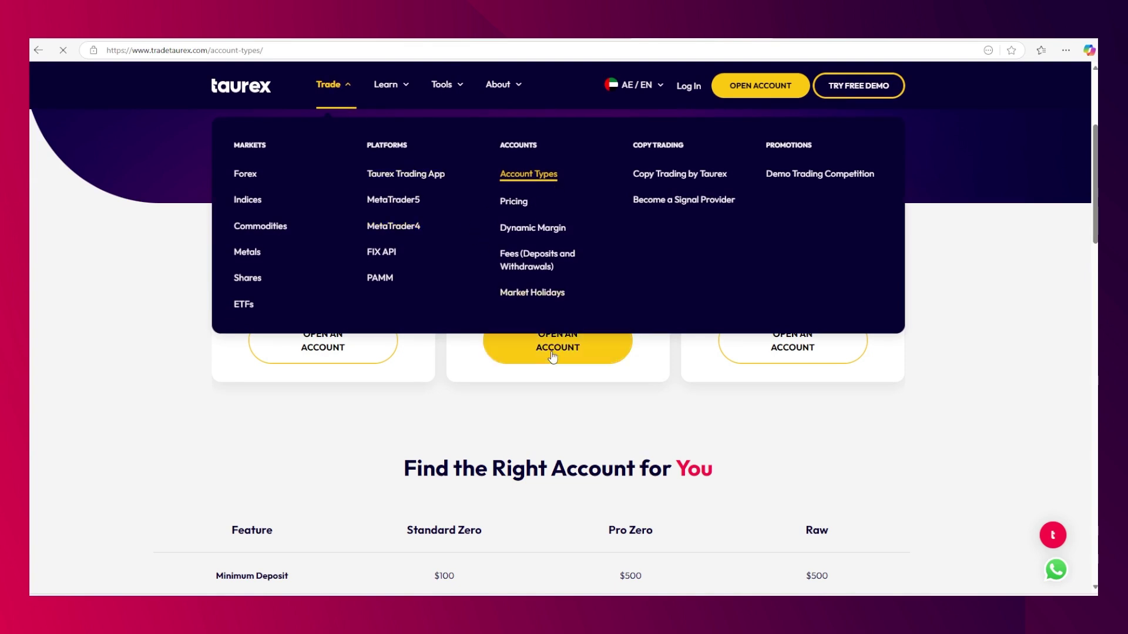
{"action": "scroll", "coordinate": [555, 351], "scroll_direction": "down", "scroll_amount": 5}
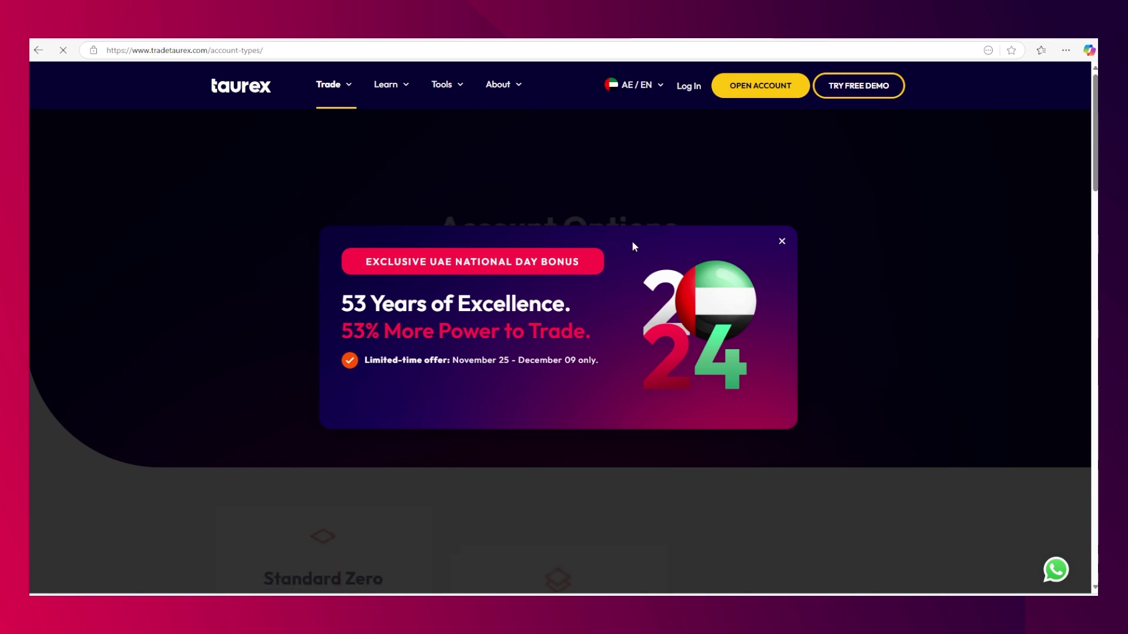
{"action": "left_click", "coordinate": [781, 240]}
{"action": "scroll", "coordinate": [658, 300], "scroll_direction": "down", "scroll_amount": 3}
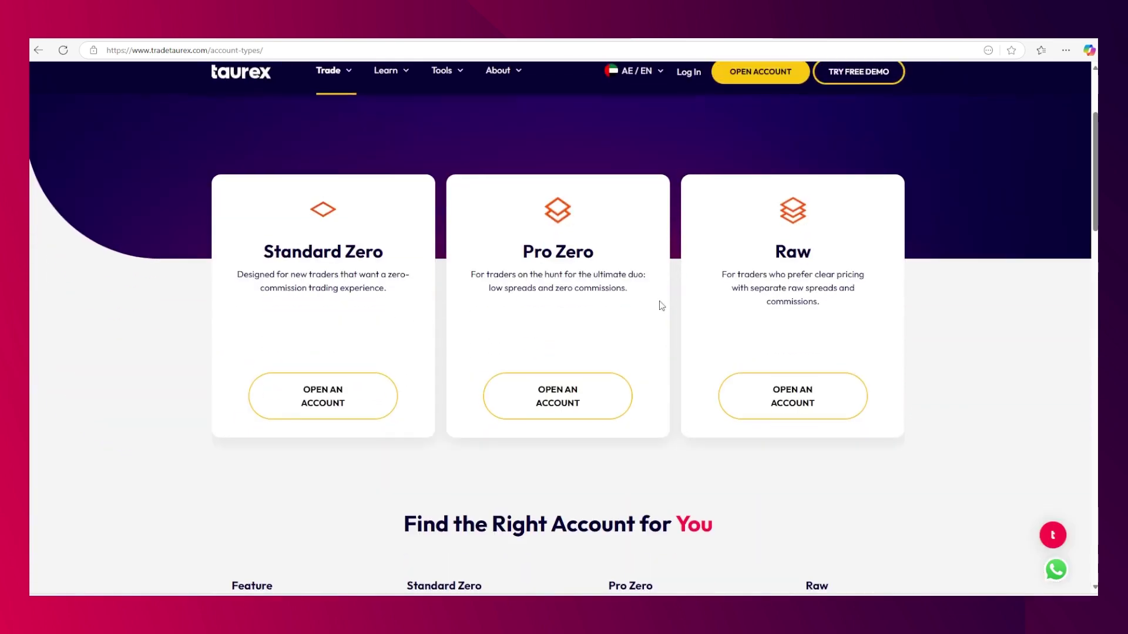
{"action": "scroll", "coordinate": [474, 256], "scroll_direction": "down", "scroll_amount": 5}
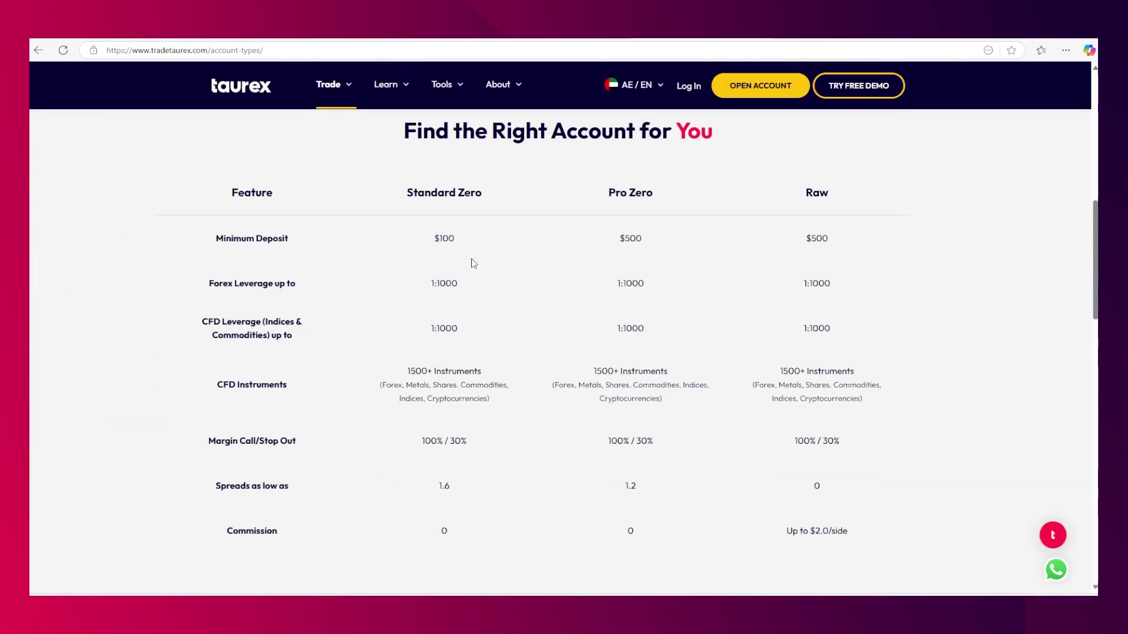
Compare the minimum deposit of the Standard Zero, Pro Zero and Raw accounts in the feature table
{"action": "left_click_drag", "start_coordinate": [421, 241], "coordinate": [692, 247]}
{"action": "left_click", "coordinate": [690, 255]}
{"action": "scroll", "coordinate": [689, 255], "scroll_direction": "down", "scroll_amount": 2}
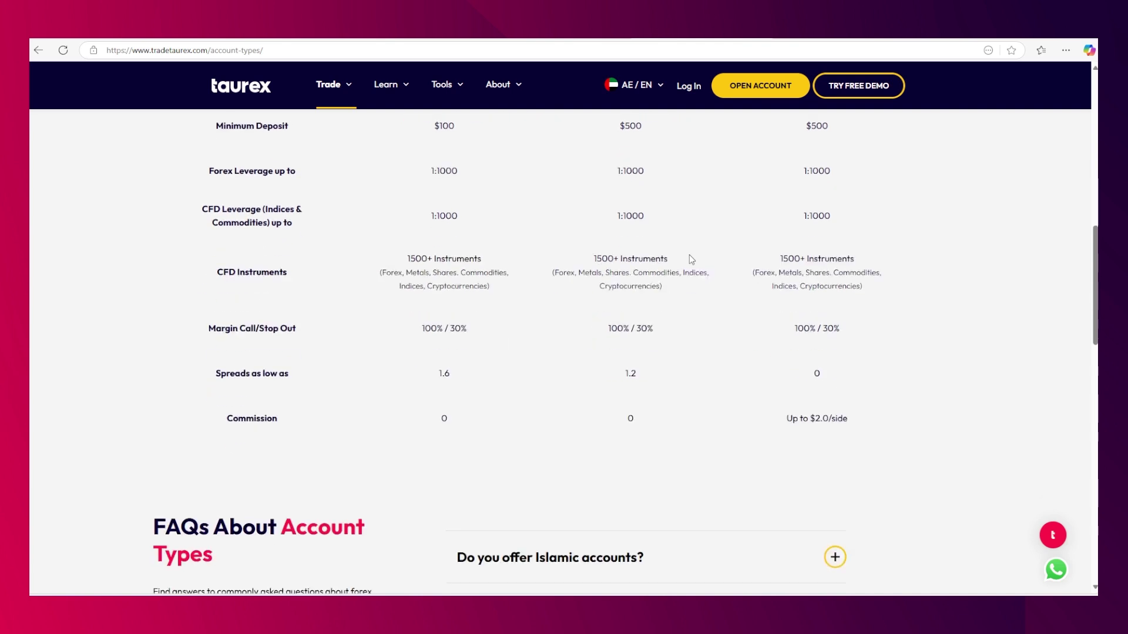
{"action": "scroll", "coordinate": [681, 254], "scroll_direction": "up", "scroll_amount": 1}
{"action": "left_click_drag", "start_coordinate": [413, 138], "coordinate": [499, 151]}
{"action": "left_click", "coordinate": [420, 200]}
{"action": "left_click_drag", "start_coordinate": [611, 146], "coordinate": [641, 185]}
{"action": "left_click", "coordinate": [641, 185]}
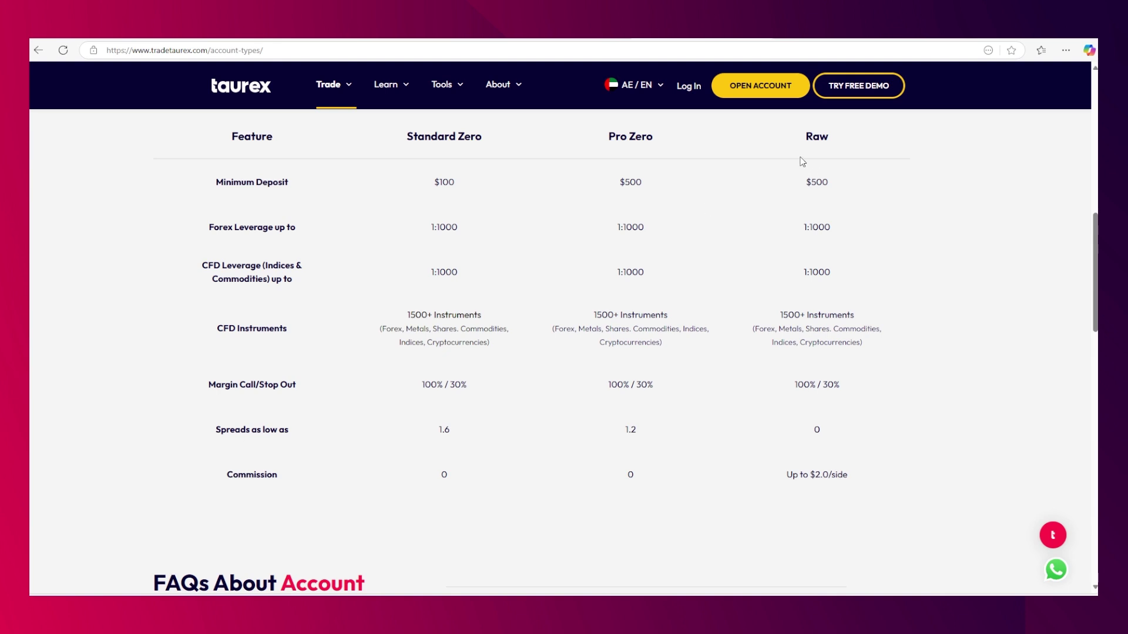
{"action": "left_click", "coordinate": [825, 204]}
Compare the forex leverage and the lowest spreads of the three account types in the feature table
{"action": "left_click_drag", "start_coordinate": [388, 234], "coordinate": [828, 228]}
{"action": "left_click", "coordinate": [829, 232]}
{"action": "scroll", "coordinate": [751, 350], "scroll_direction": "down", "scroll_amount": 1}
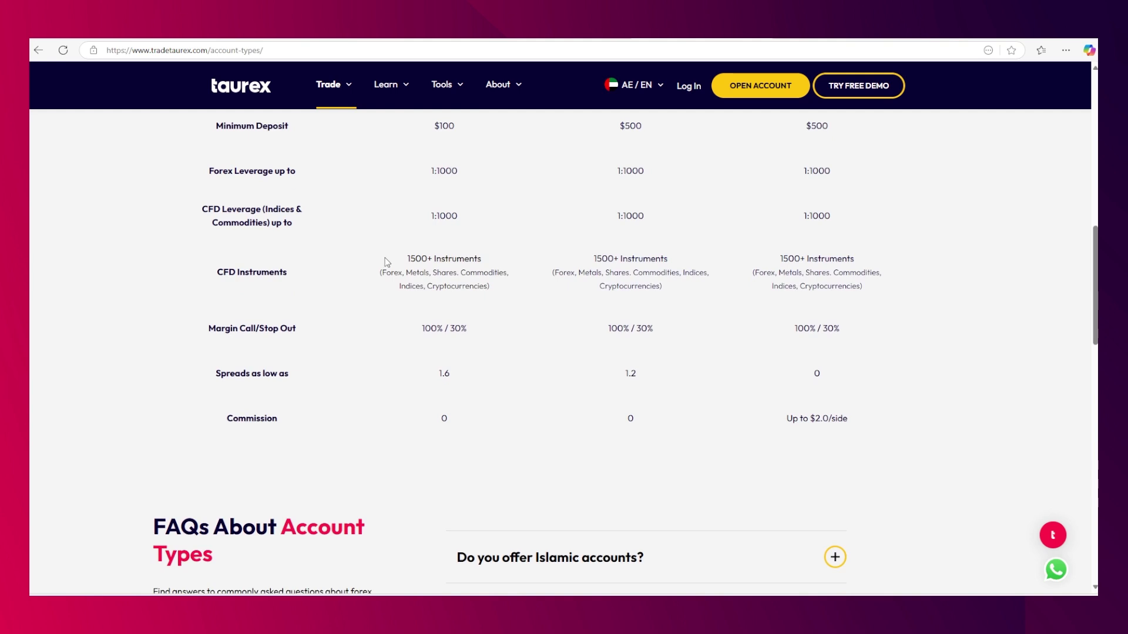
{"action": "left_click_drag", "start_coordinate": [438, 374], "coordinate": [830, 382]}
{"action": "left_click", "coordinate": [830, 381]}
{"action": "double_click", "coordinate": [440, 373]}
{"action": "left_click", "coordinate": [457, 378]}
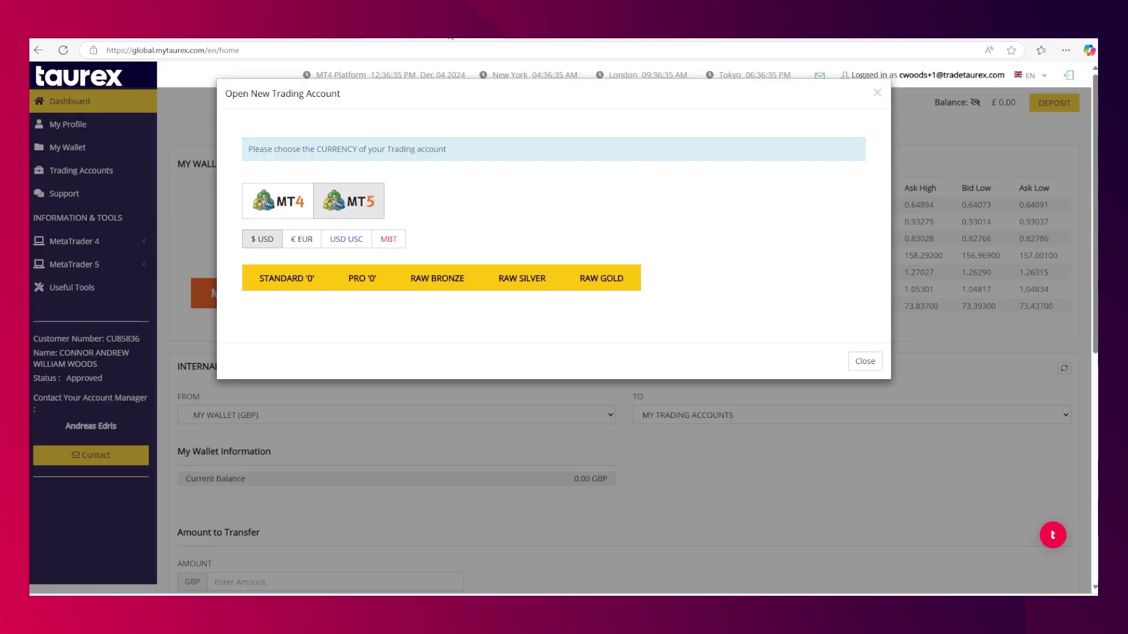
Choose the Standard '0' type for the new account, fill in the profile password and submit the request
{"action": "left_click", "coordinate": [293, 282]}
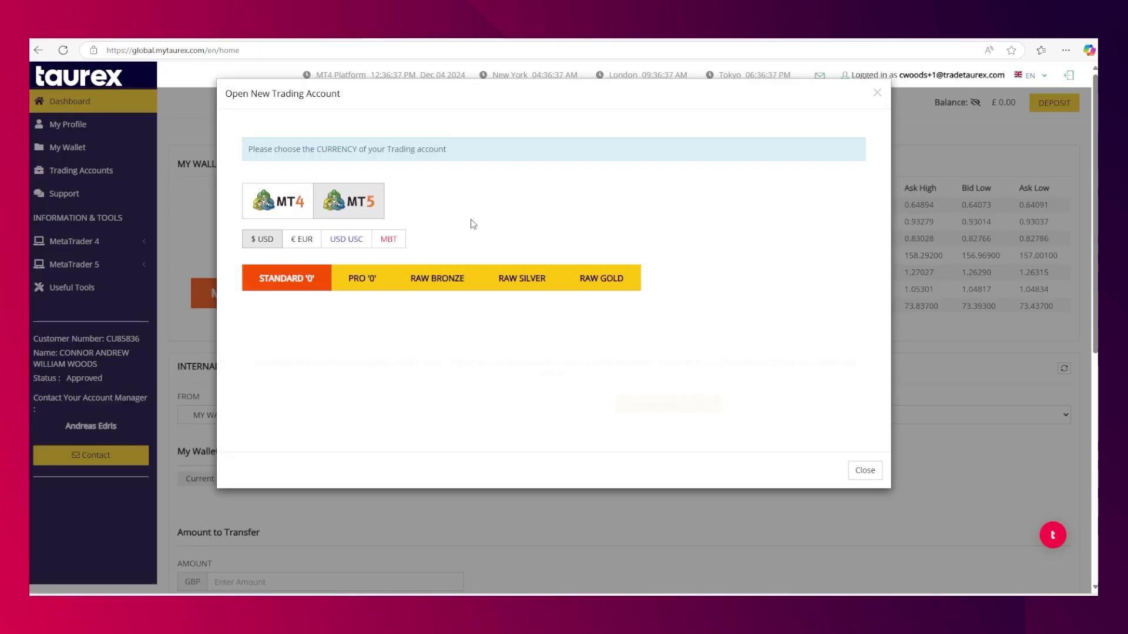
{"action": "left_click", "coordinate": [487, 405]}
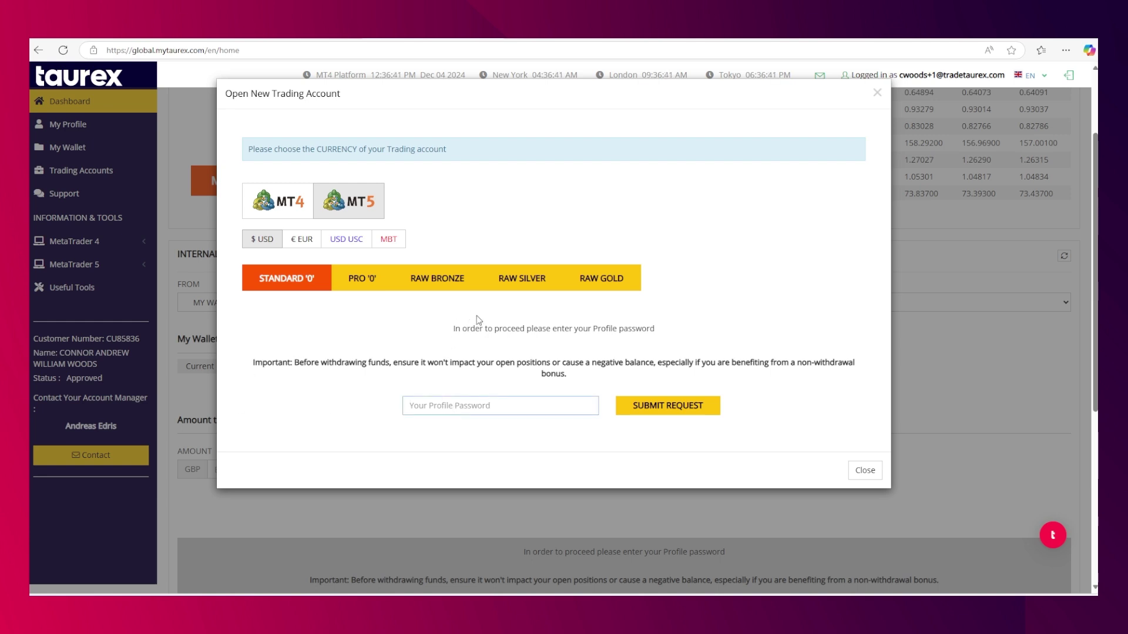
{"action": "left_click", "coordinate": [561, 388]}
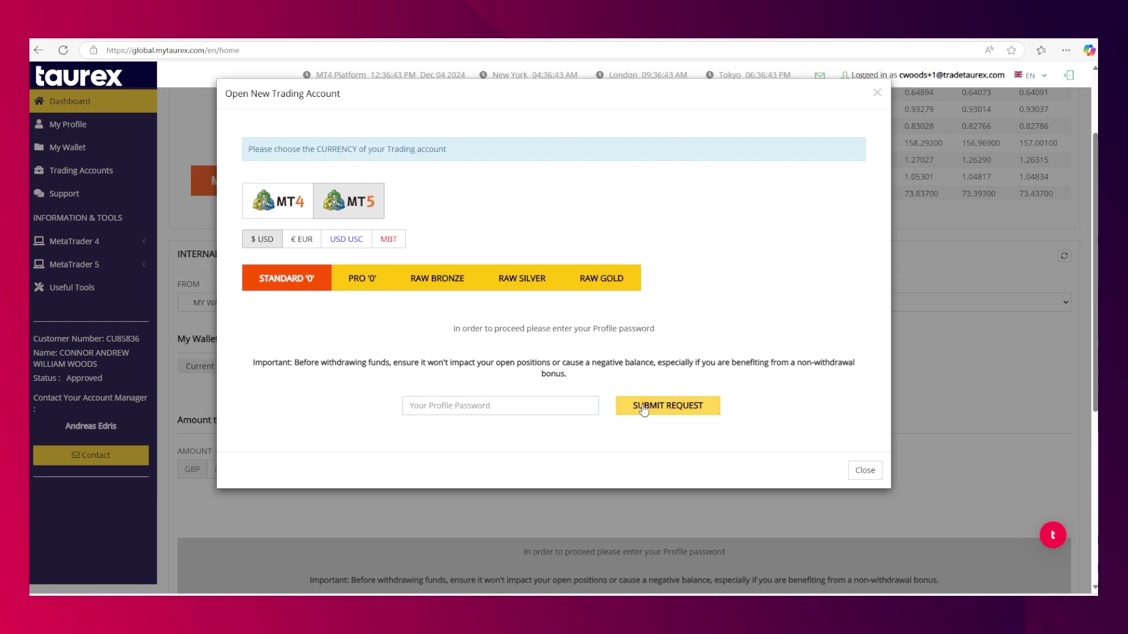
{"action": "left_click", "coordinate": [480, 405]}
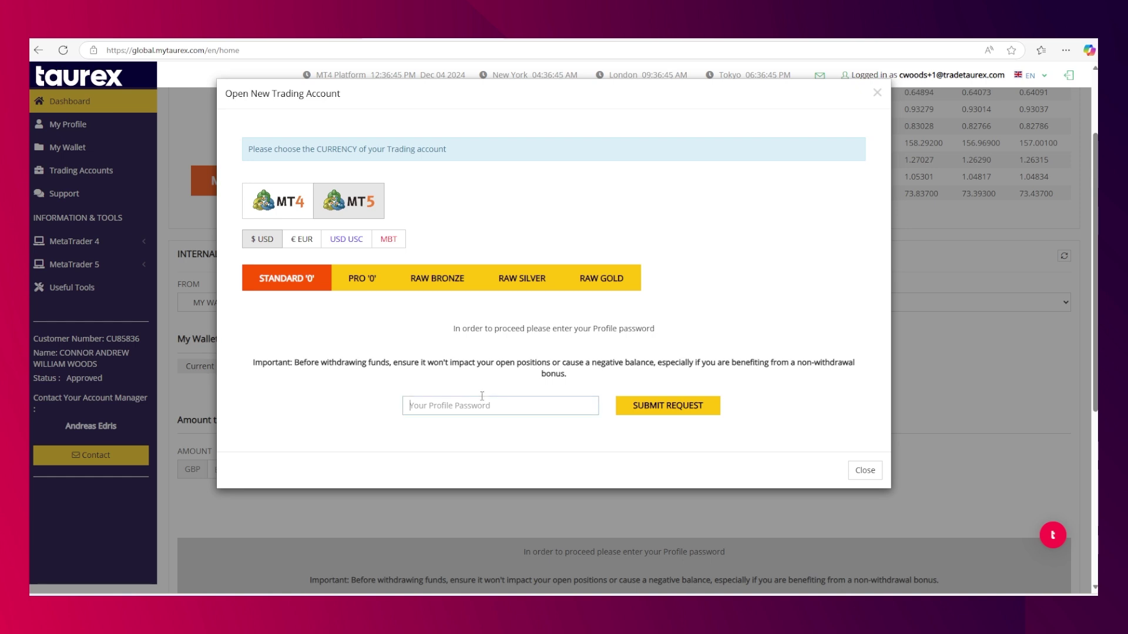
{"action": "left_click", "coordinate": [494, 445]}
{"action": "left_click", "coordinate": [666, 418]}
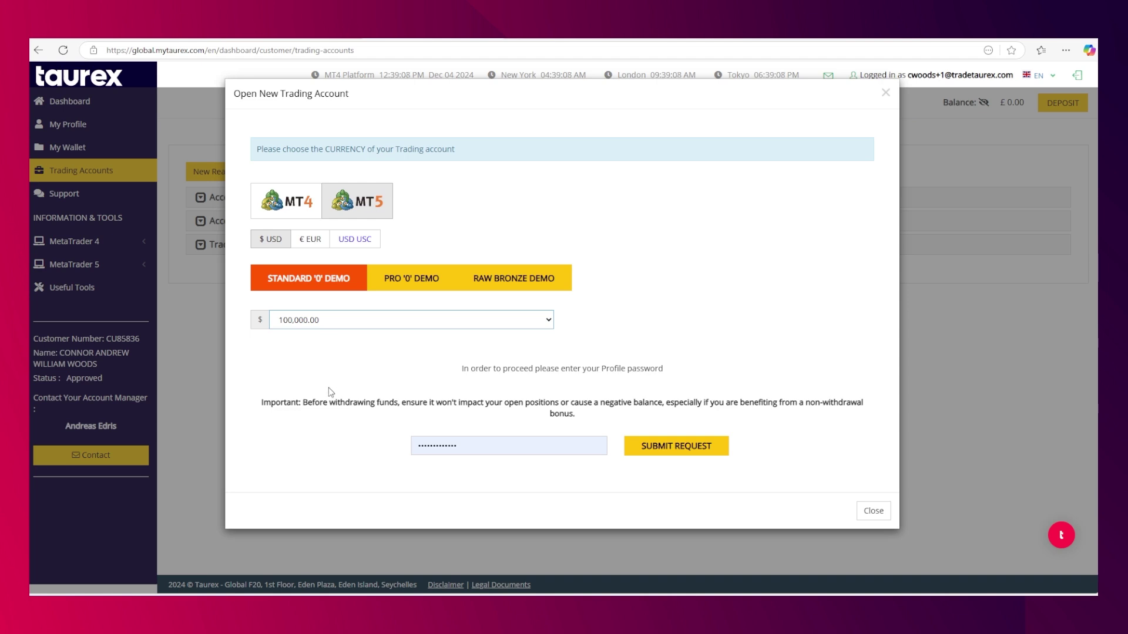
Set a custom starting balance of 5000 USD for the Standard '0' demo account, fill in the profile password and submit the request
{"action": "left_click", "coordinate": [401, 403]}
{"action": "left_click_drag", "start_coordinate": [379, 324], "coordinate": [265, 326]}
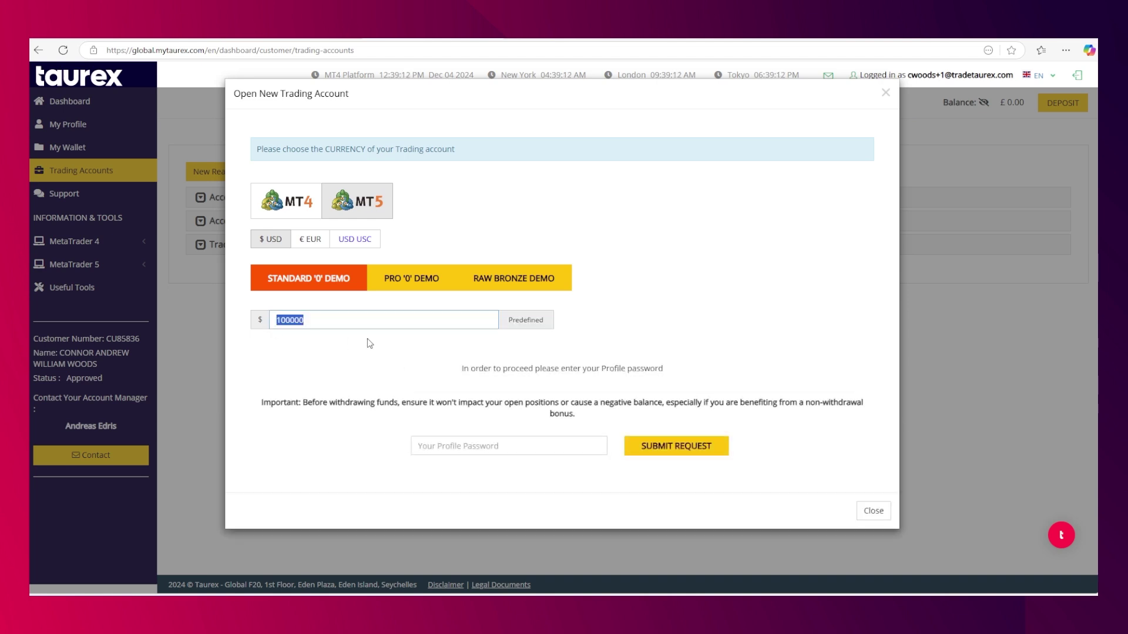
{"action": "type", "text": "5000"}
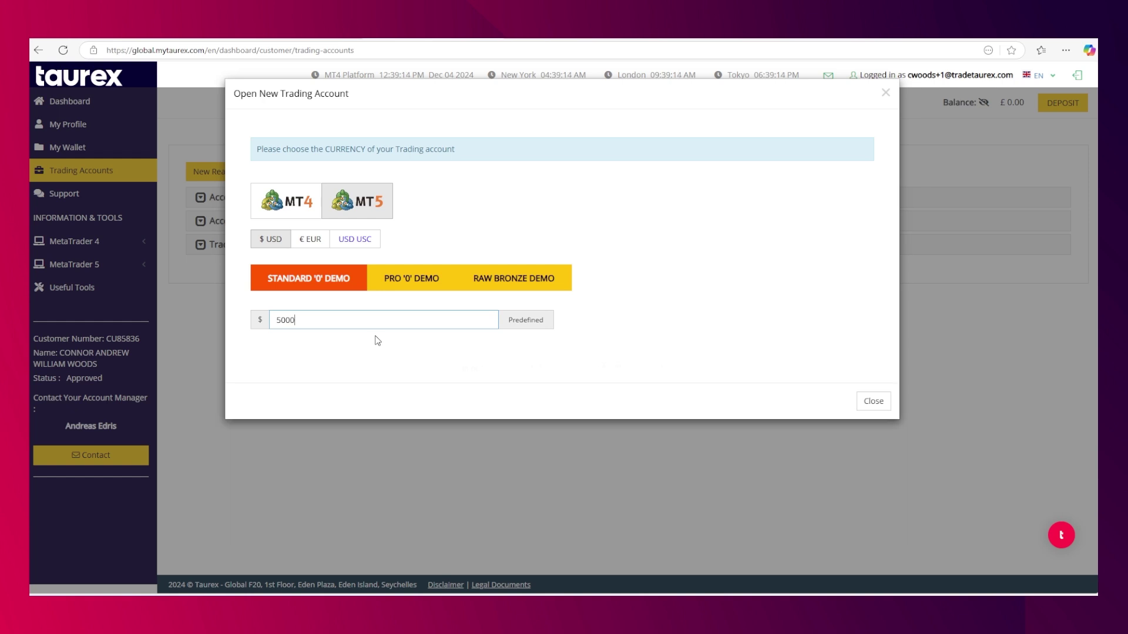
{"action": "left_click", "coordinate": [379, 342]}
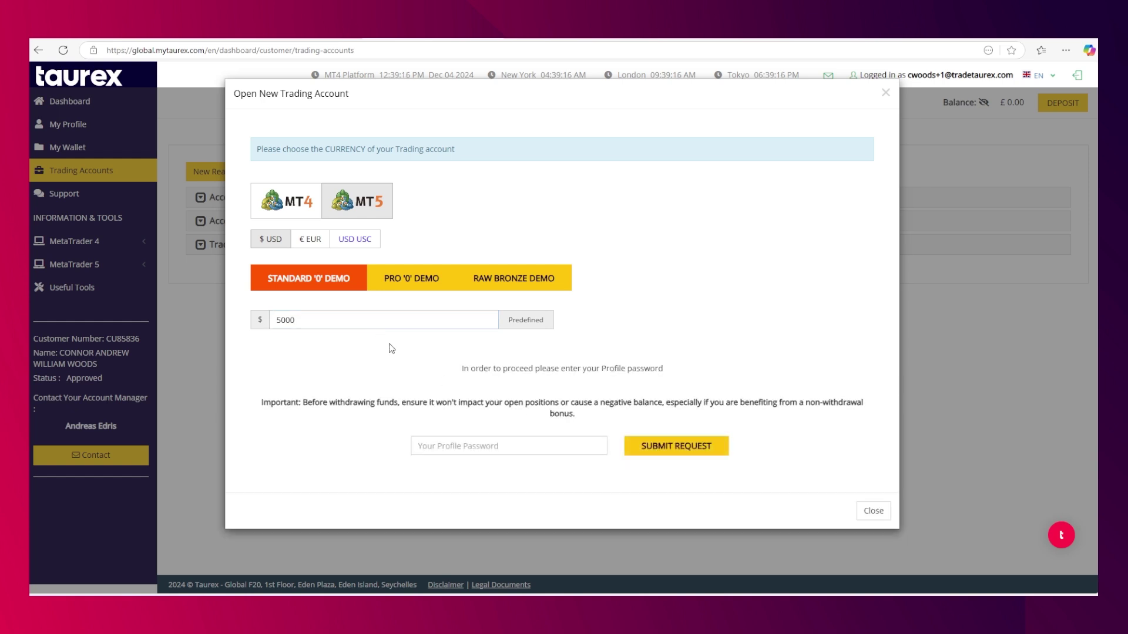
{"action": "left_click", "coordinate": [464, 439]}
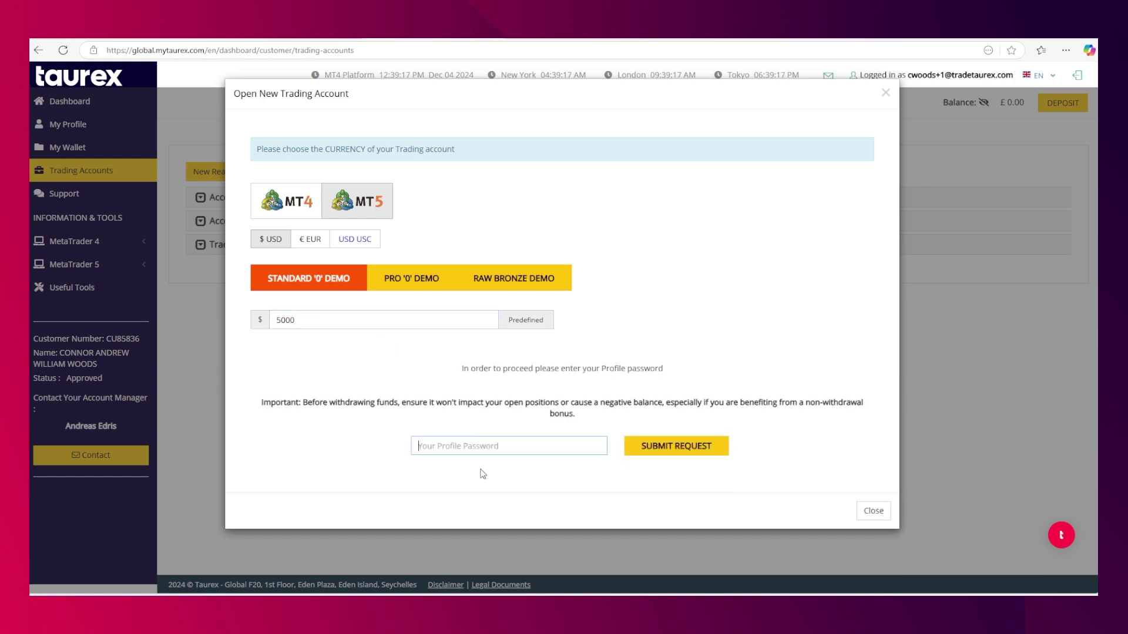
{"action": "left_click", "coordinate": [646, 453]}
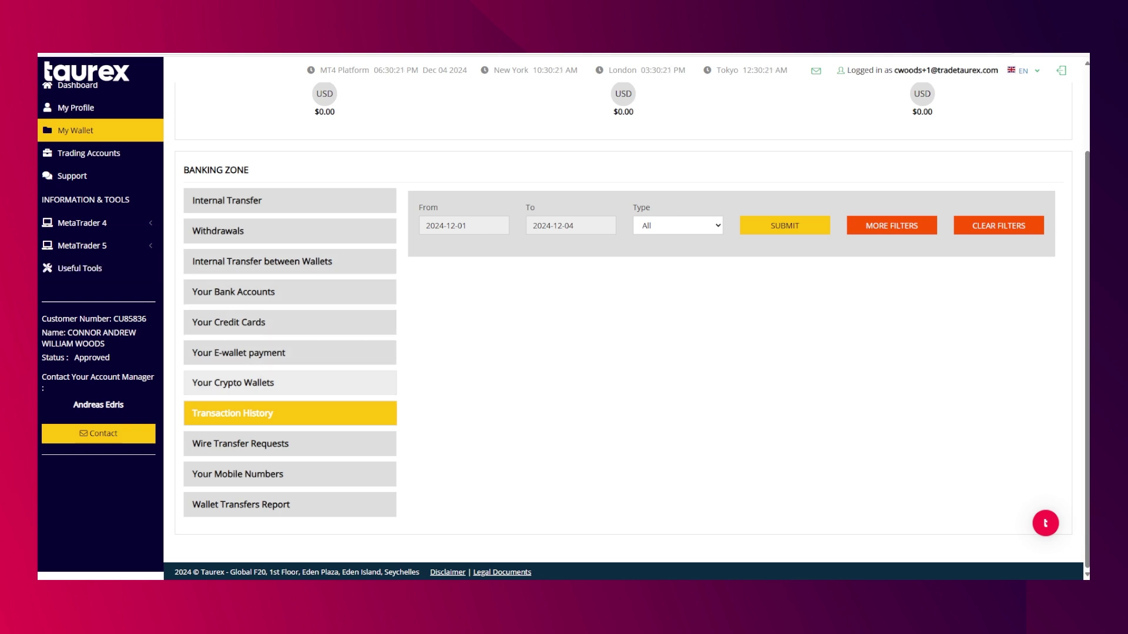
Open the internal transfer form in the wallet's banking zone and set the USD wallet as the source
{"action": "scroll", "coordinate": [633, 325], "scroll_direction": "up", "scroll_amount": 3}
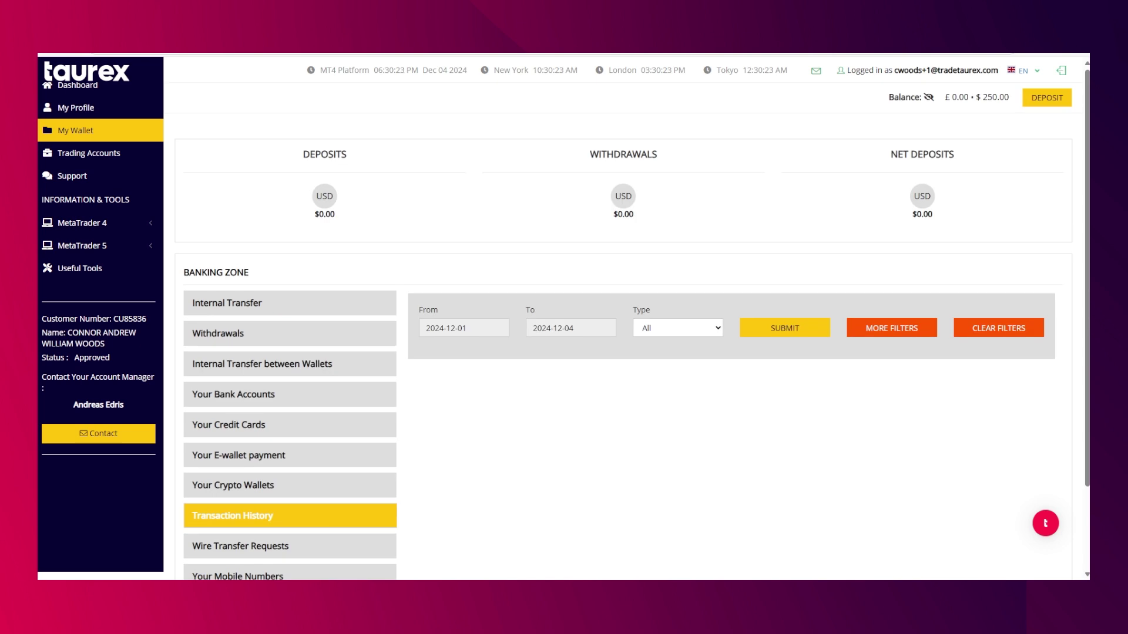
{"action": "mouse_move", "coordinate": [1023, 70]}
{"action": "scroll", "coordinate": [288, 400], "scroll_direction": "down", "scroll_amount": 1}
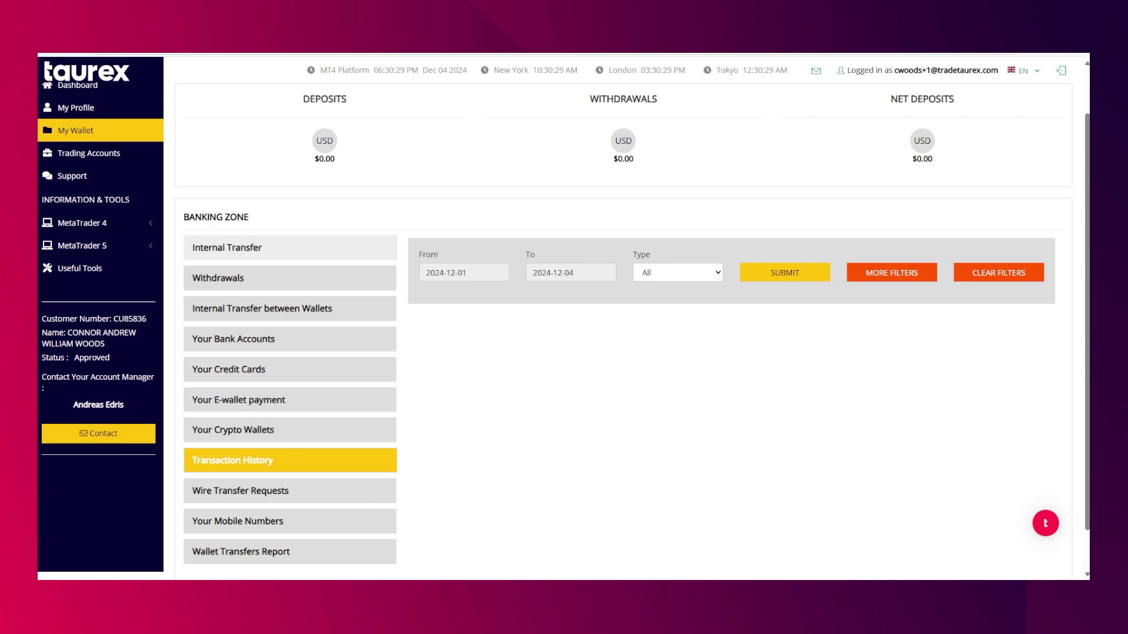
{"action": "left_click", "coordinate": [292, 247]}
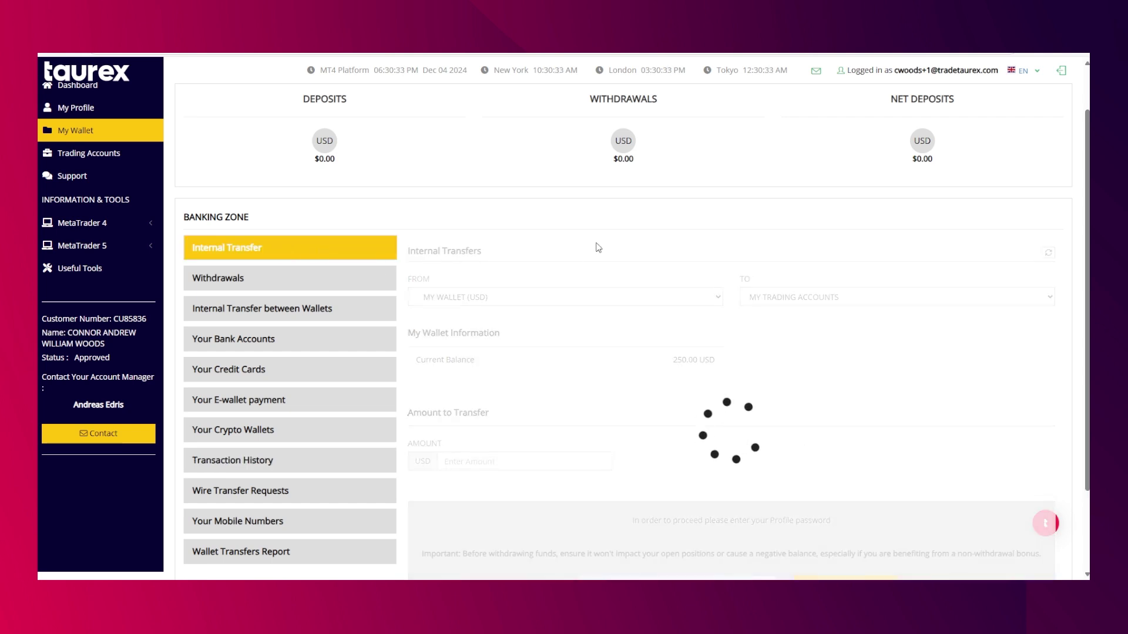
{"action": "scroll", "coordinate": [349, 313], "scroll_direction": "down", "scroll_amount": 1}
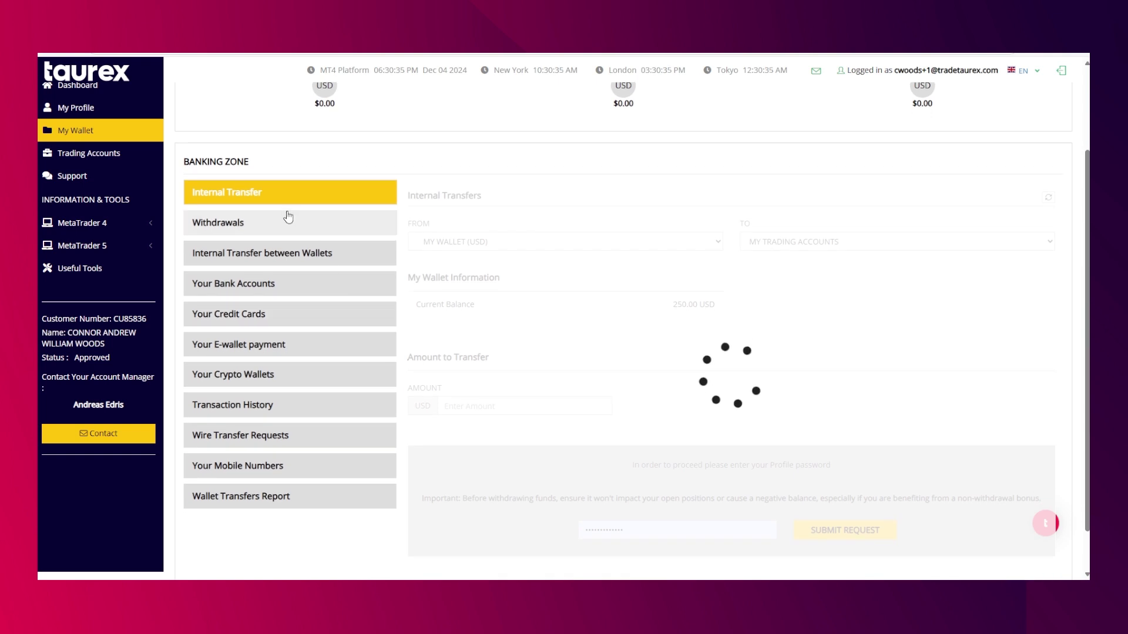
{"action": "left_click", "coordinate": [252, 196]}
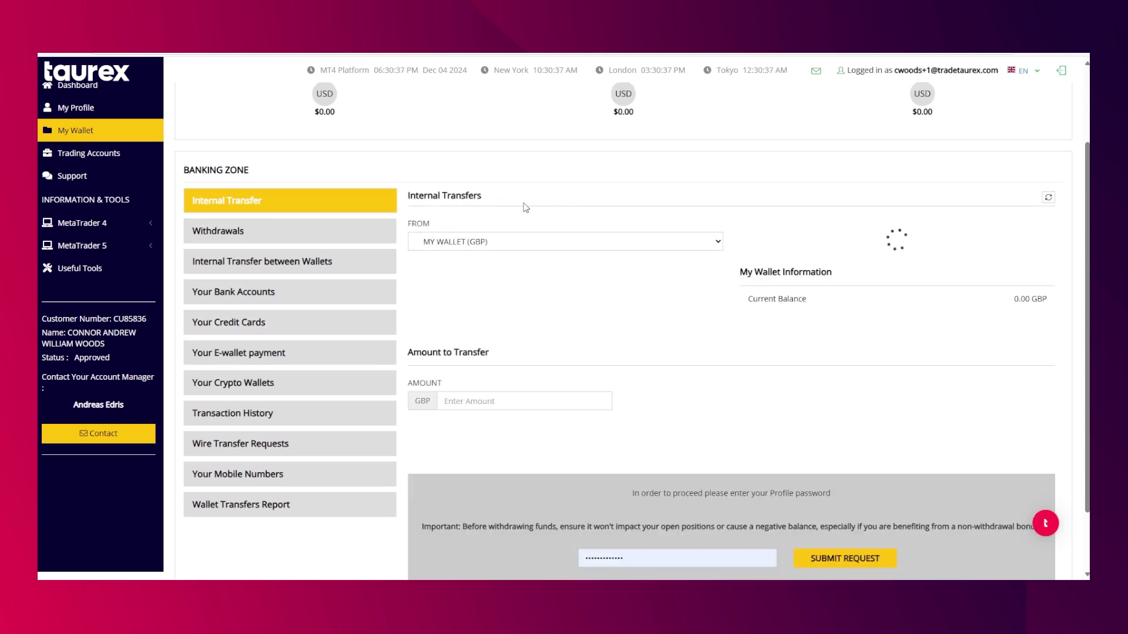
{"action": "scroll", "coordinate": [511, 224], "scroll_direction": "down", "scroll_amount": 1}
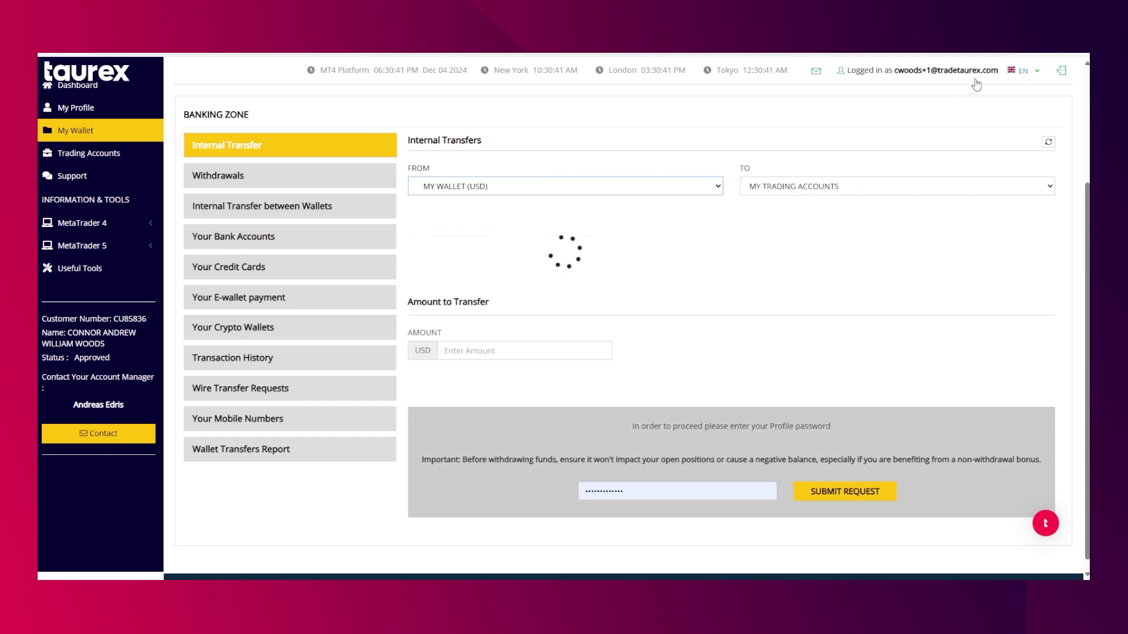
Set the MT5 USD trading account as the transfer destination, enter an amount of 250 USD and submit the request
{"action": "left_click", "coordinate": [834, 187]}
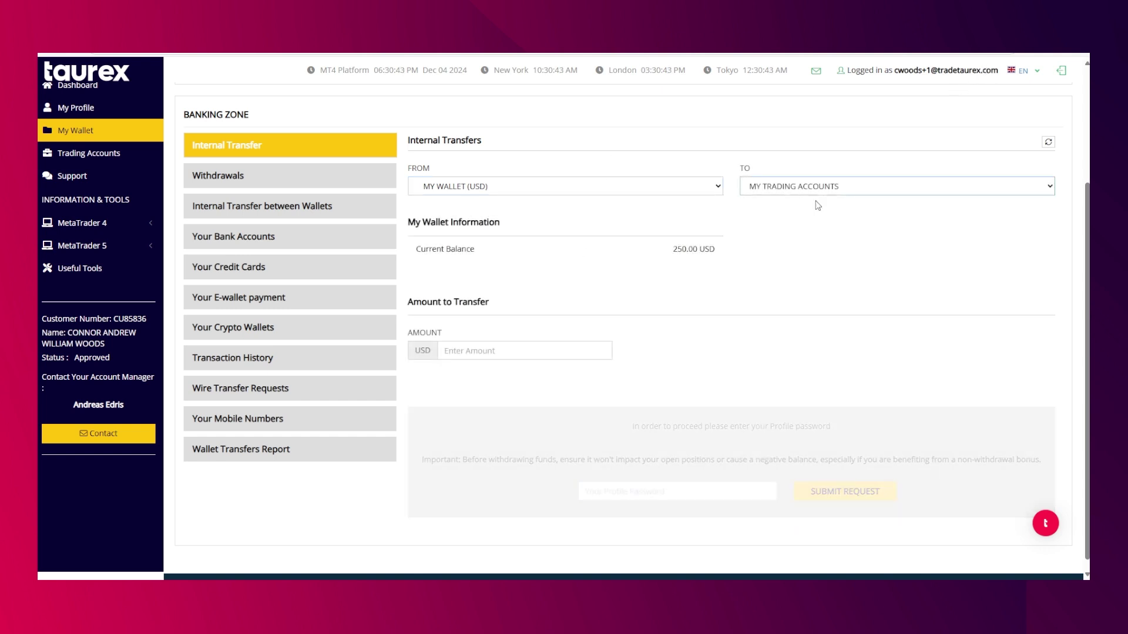
{"action": "left_click", "coordinate": [783, 230]}
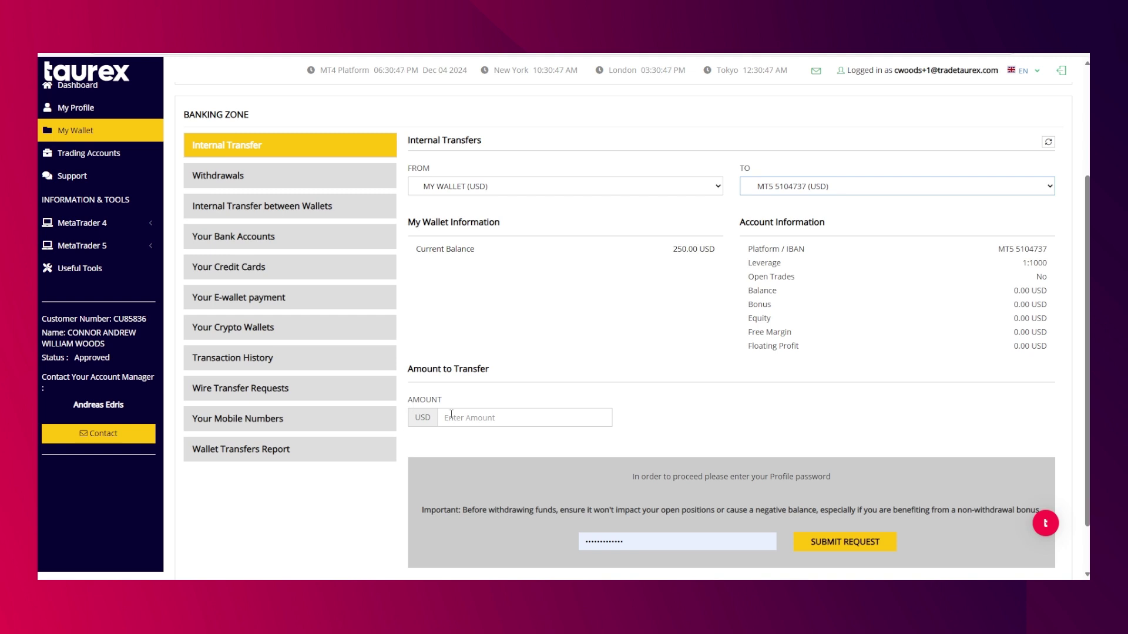
{"action": "left_click", "coordinate": [451, 415]}
{"action": "type", "text": "250"}
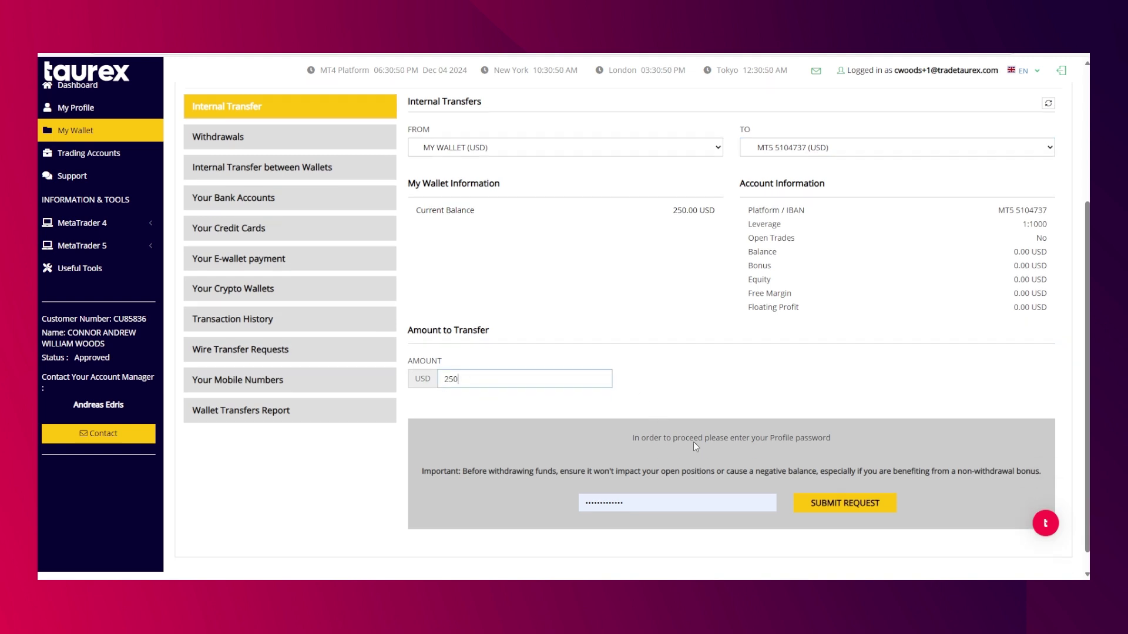
{"action": "scroll", "coordinate": [694, 442], "scroll_direction": "down", "scroll_amount": 1}
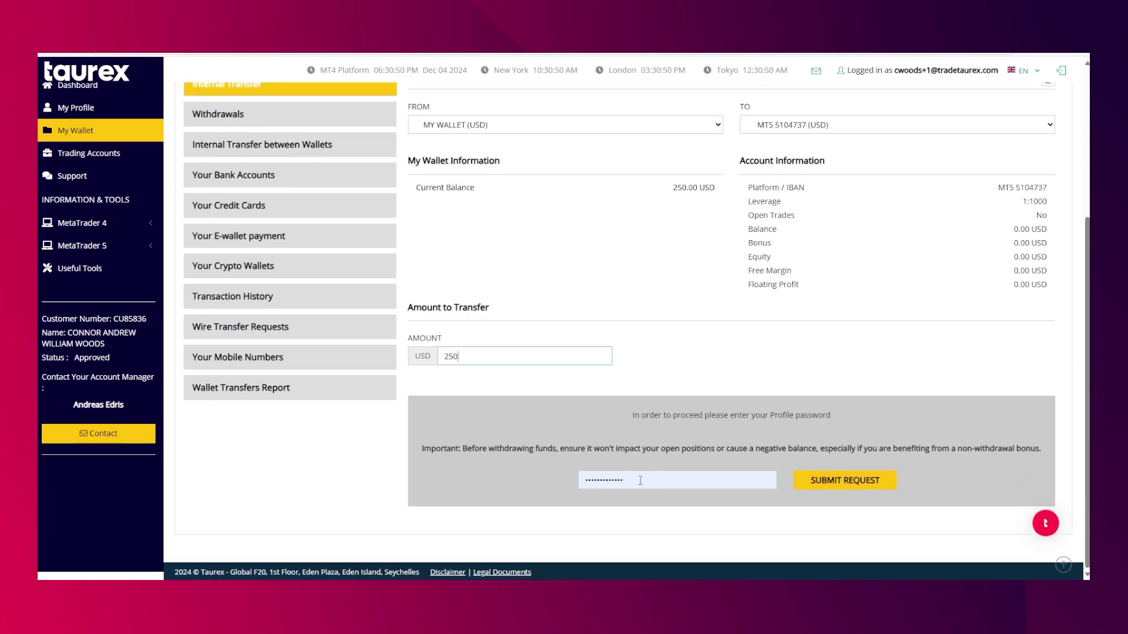
{"action": "left_click", "coordinate": [816, 483]}
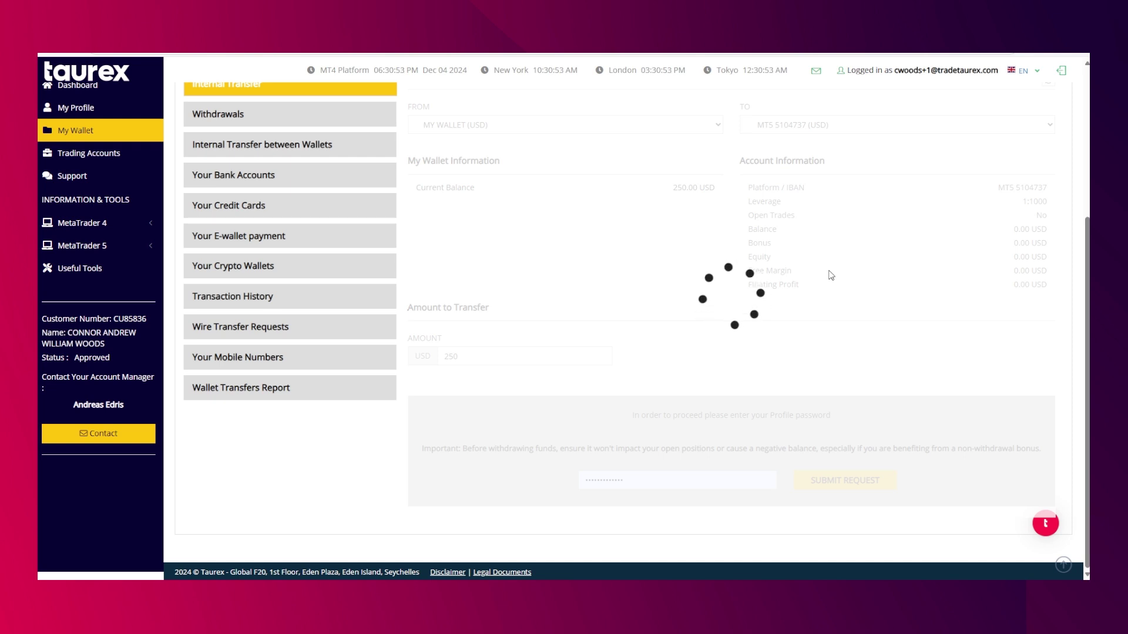